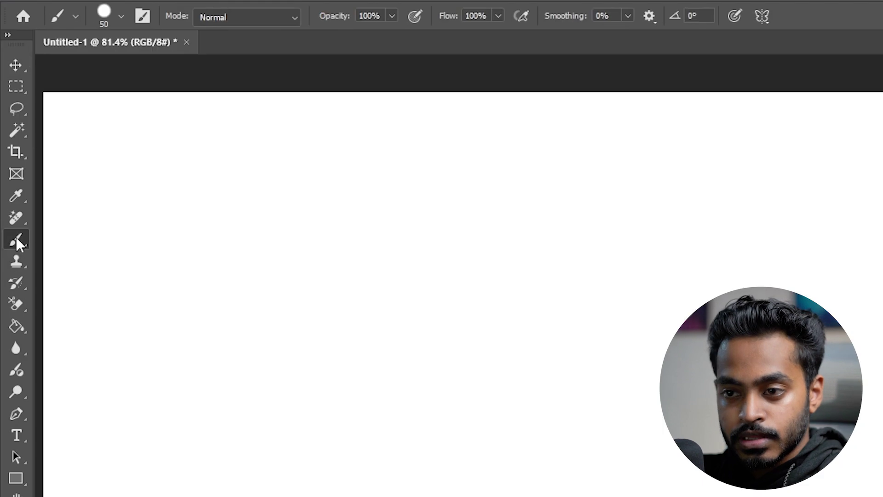
# Step: Paint three diagonal, curved olive brush strokes side by side on the blank white canvas
pyautogui.click(144, 241)
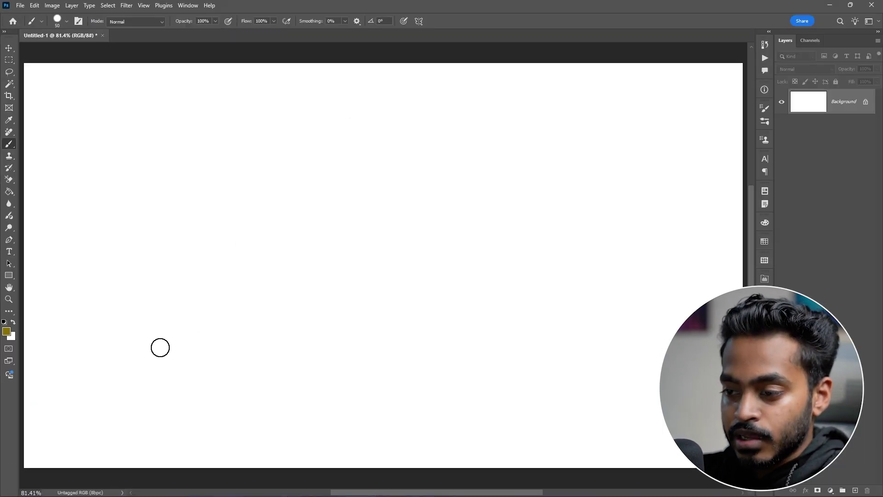
pyautogui.moveTo(159, 352)
pyautogui.mouseDown()
pyautogui.moveTo(270, 222)
pyautogui.moveTo(358, 175)
pyautogui.mouseUp()
pyautogui.moveTo(258, 371)
pyautogui.mouseDown()
pyautogui.moveTo(375, 242)
pyautogui.moveTo(470, 186)
pyautogui.mouseUp()
pyautogui.moveTo(353, 362); pyautogui.dragTo(445, 253)
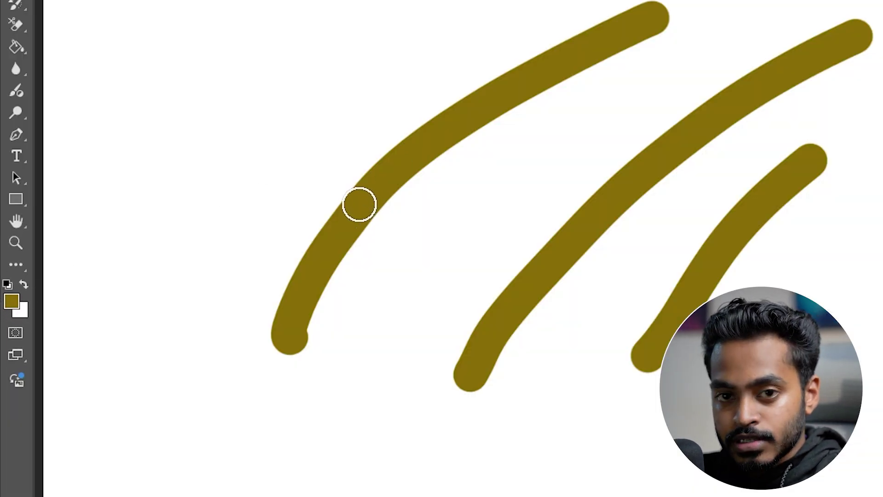
# Step: Try a muted green, hex 63a16d, as the foreground color, and discard the color change
pyautogui.click(9, 304)
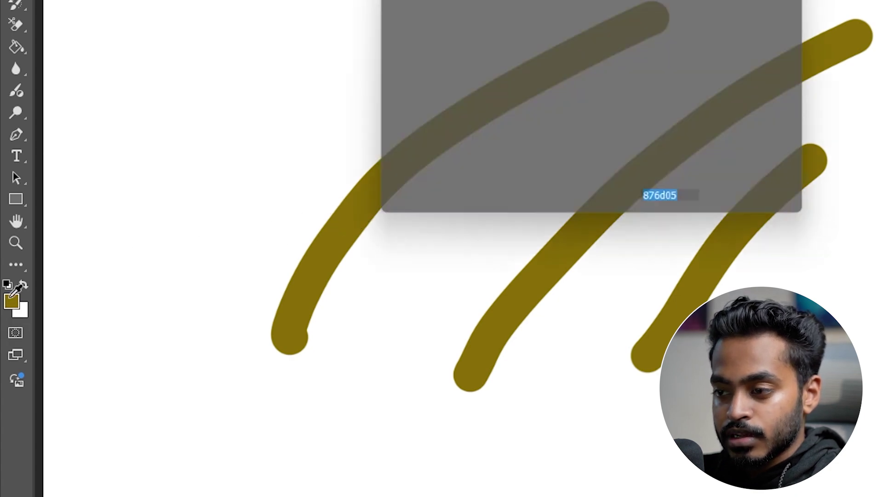
pyautogui.moveTo(409, 169)
pyautogui.mouseDown()
pyautogui.moveTo(402, 156)
pyautogui.moveTo(434, 154)
pyautogui.moveTo(471, 69)
pyautogui.mouseUp()
pyautogui.click(493, 155)
pyautogui.moveTo(486, 87)
pyautogui.mouseDown()
pyautogui.moveTo(483, 70)
pyautogui.moveTo(492, 205)
pyautogui.mouseUp()
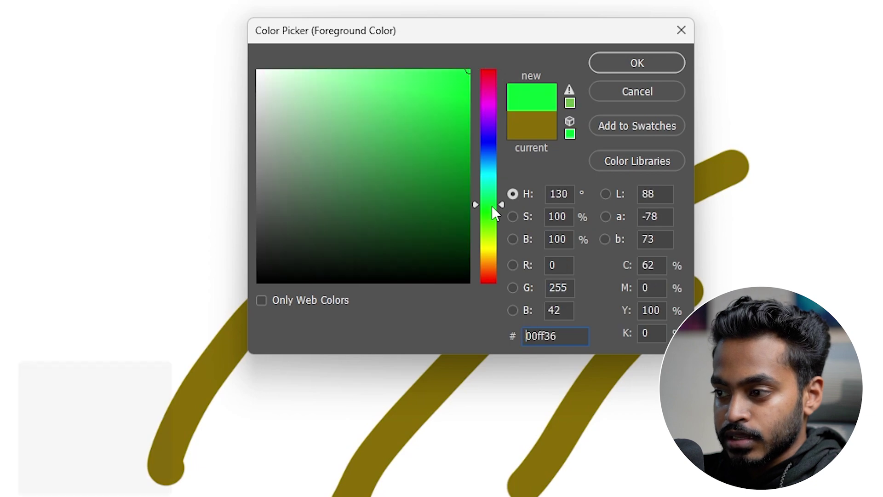
pyautogui.click(339, 148)
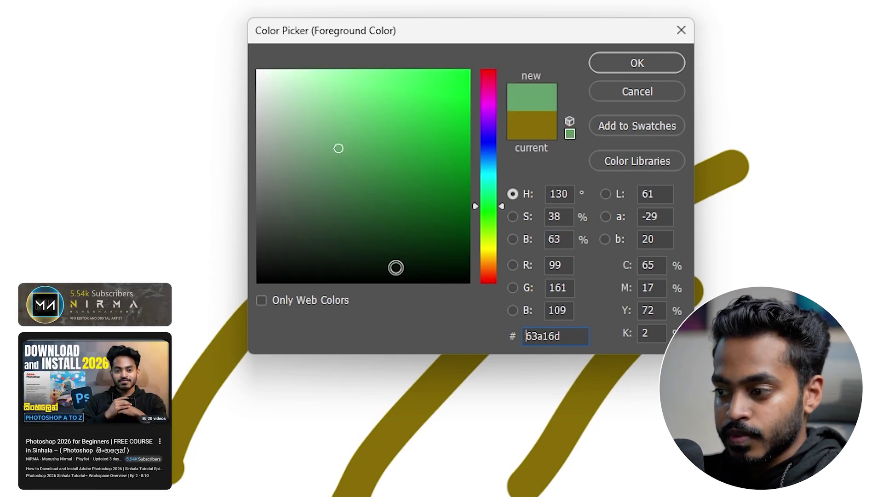
pyautogui.doubleClick(541, 338)
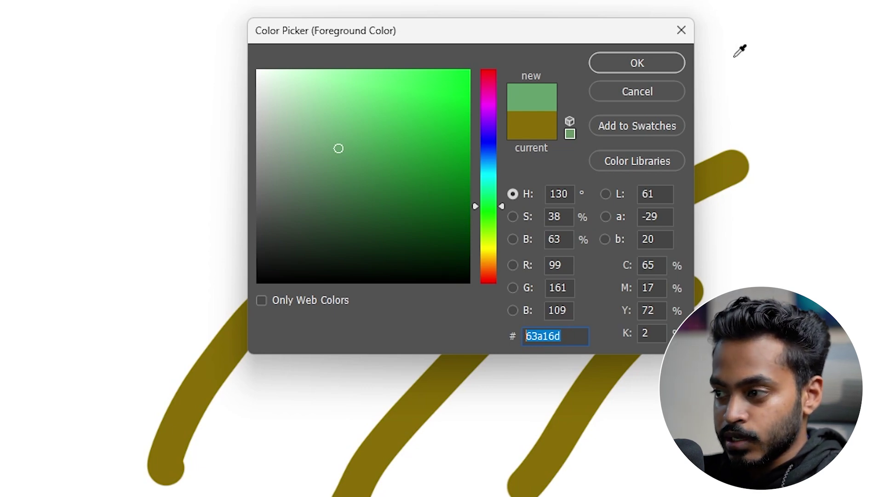
pyautogui.click(650, 85)
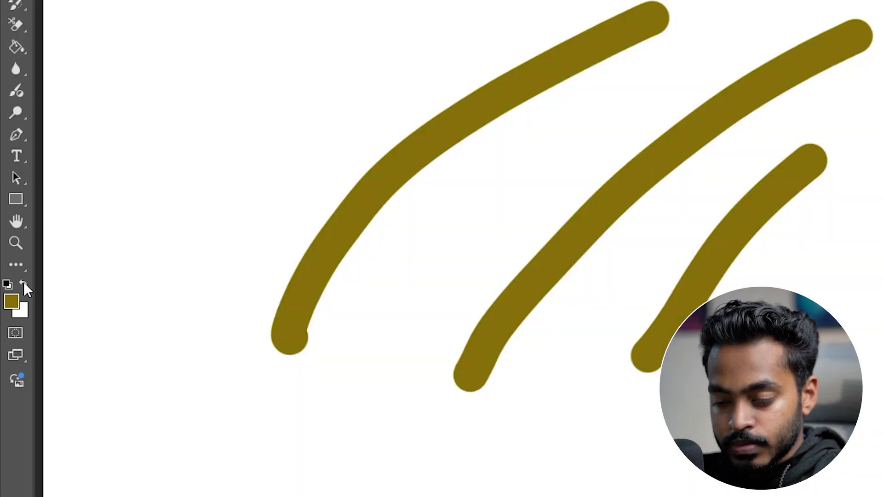
# Step: Swap the foreground and background colors back and forth several times, and reset both to the default colors
pyautogui.click(23, 282)
pyautogui.click(23, 283)
pyautogui.click(24, 284)
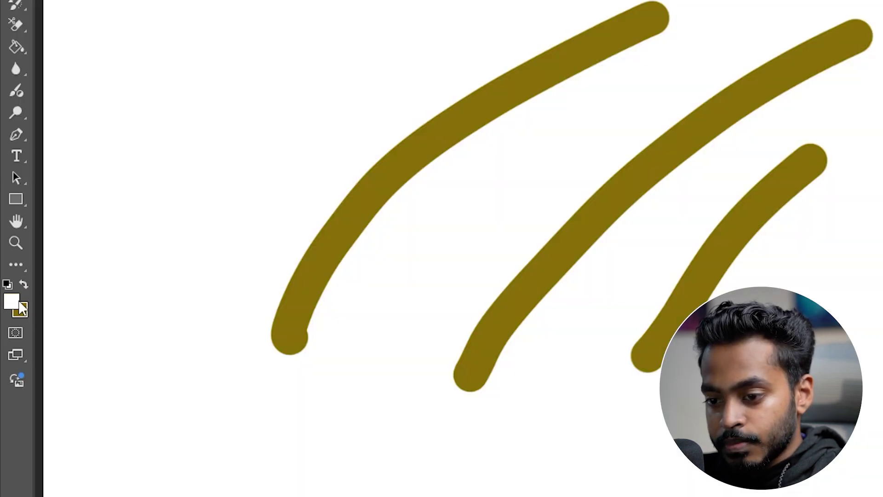
pyautogui.click(24, 284)
pyautogui.click(23, 284)
pyautogui.click(24, 284)
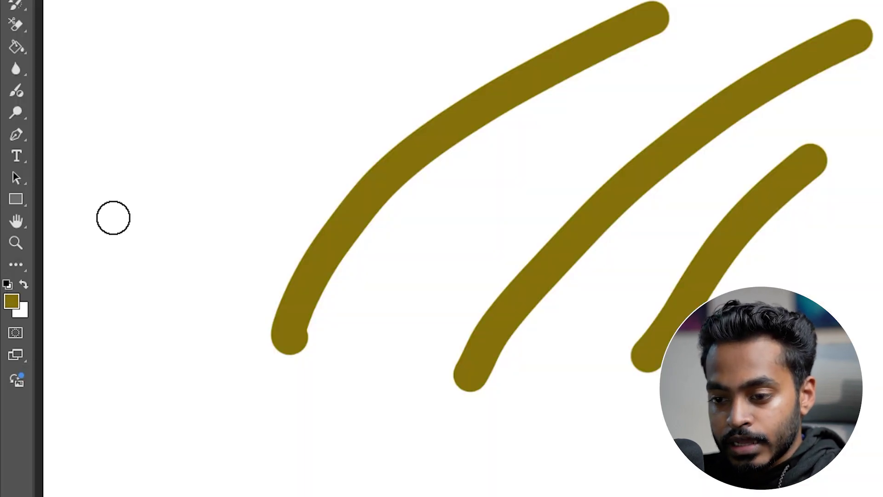
pyautogui.click(7, 286)
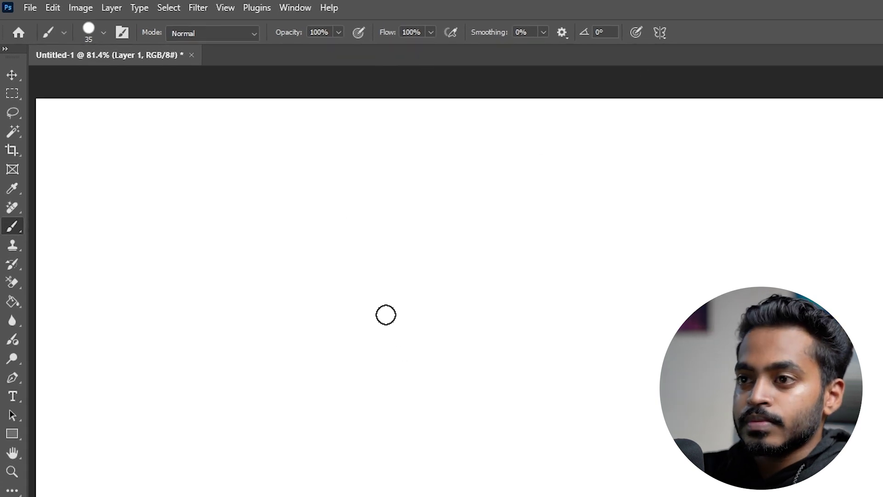
# Step: Examine the brush presets, their size and hardness settings, and the brush preset options
pyautogui.click(103, 32)
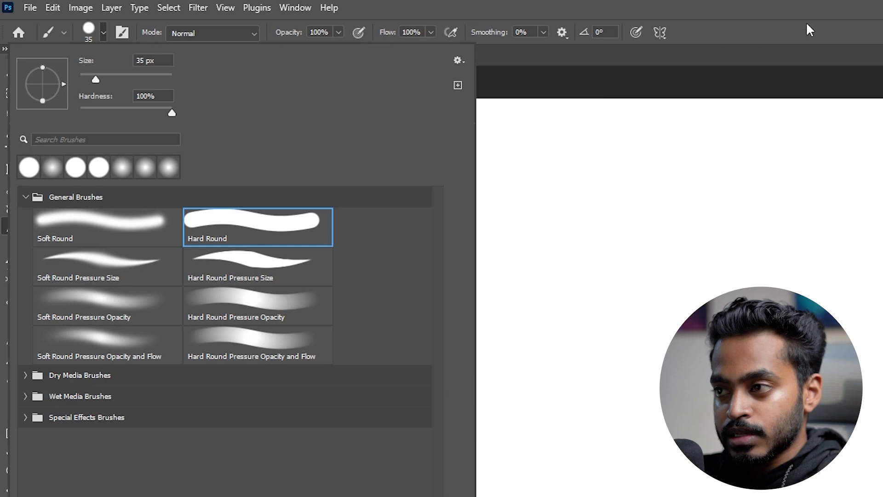
pyautogui.click(764, 40)
pyautogui.rightClick(211, 92)
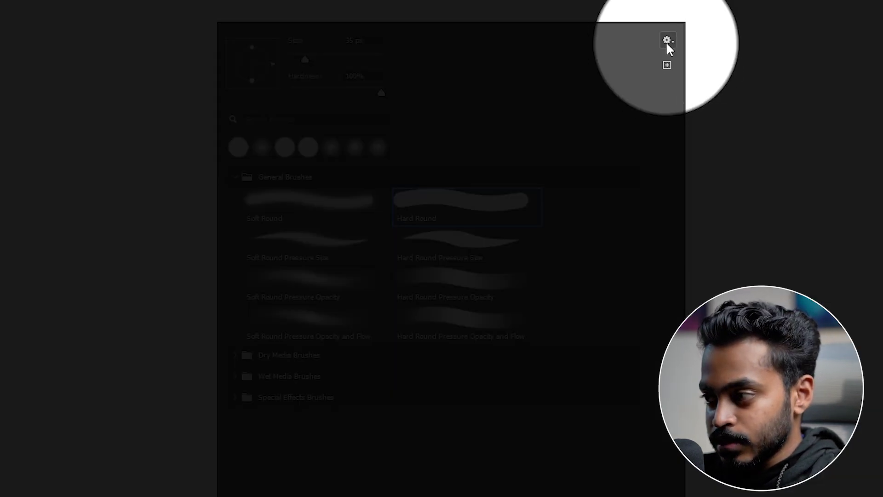
pyautogui.click(667, 41)
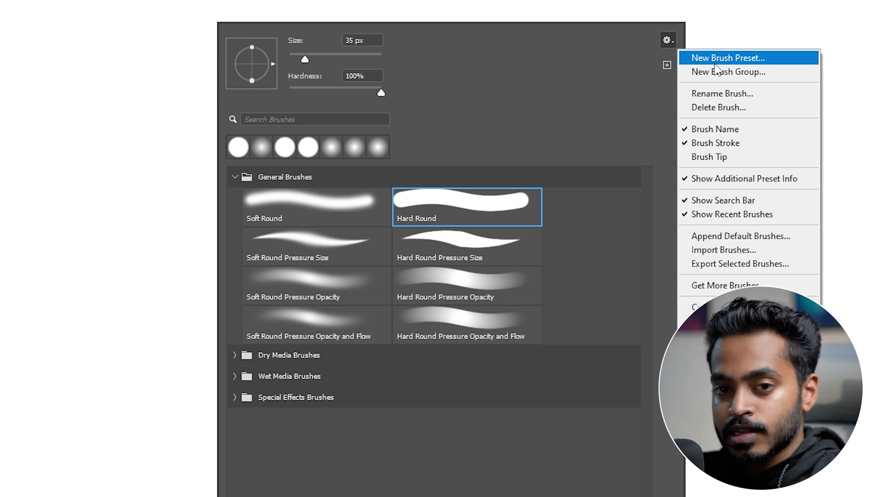
pyautogui.click(457, 13)
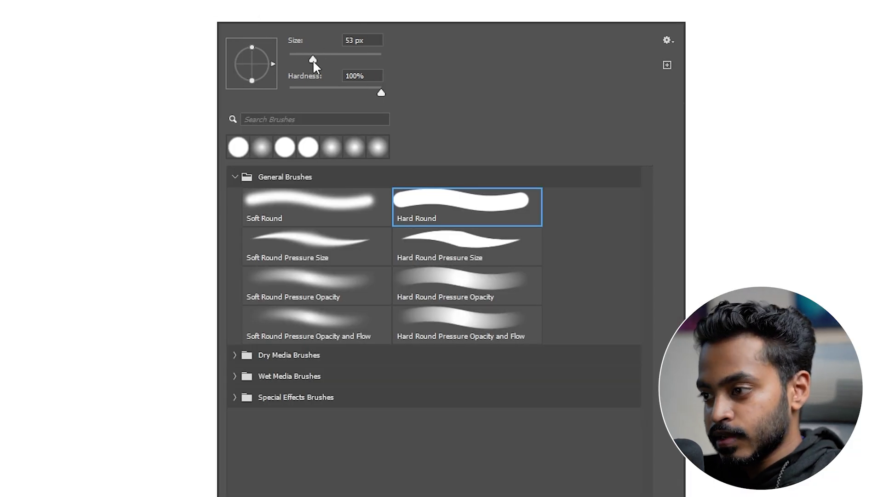
# Step: Try different sizes for the Hard Round brush and set it to 45 px
pyautogui.moveTo(313, 61); pyautogui.dragTo(307, 59)
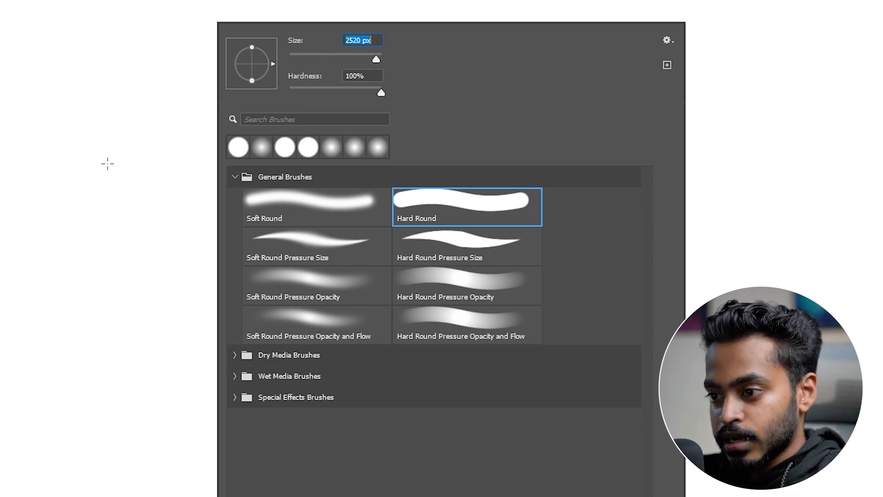
pyautogui.moveTo(358, 59); pyautogui.dragTo(309, 59)
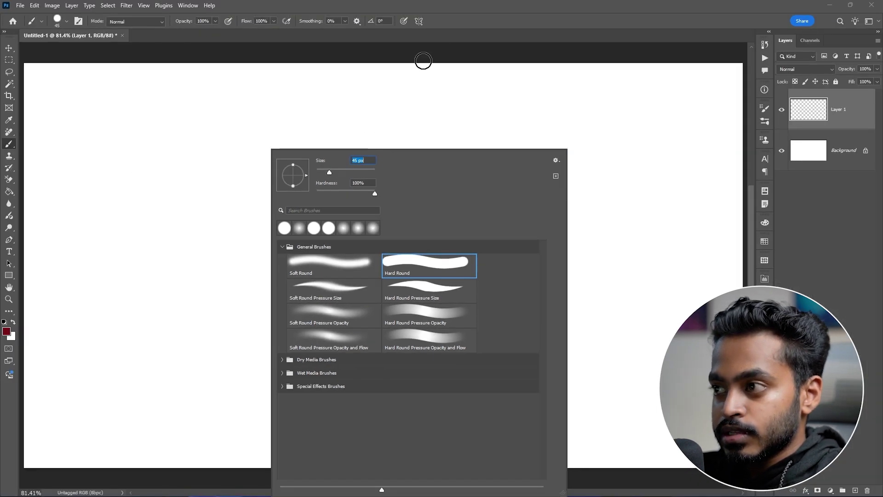
pyautogui.press('Return')
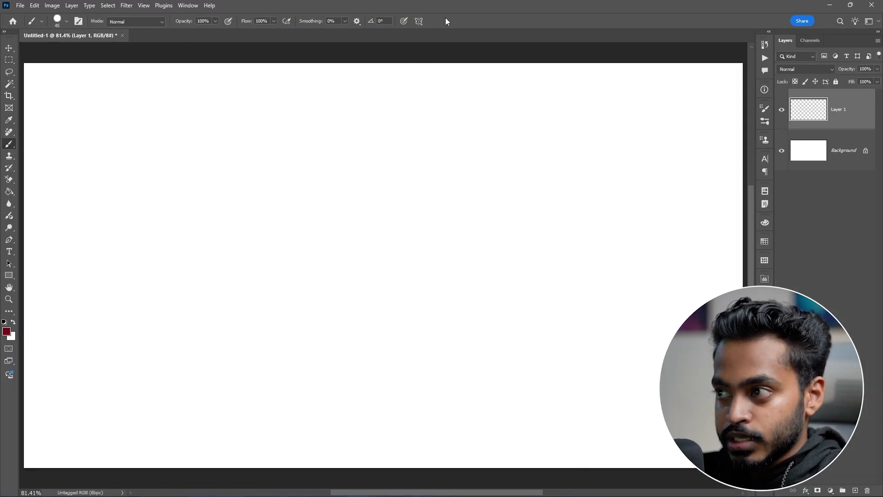
# Step: Increase and decrease the brush size in increments, ending at 150 px
pyautogui.press(']')
pyautogui.press(']')
pyautogui.press('[')
pyautogui.press(']')
pyautogui.press(']')
pyautogui.press('[')
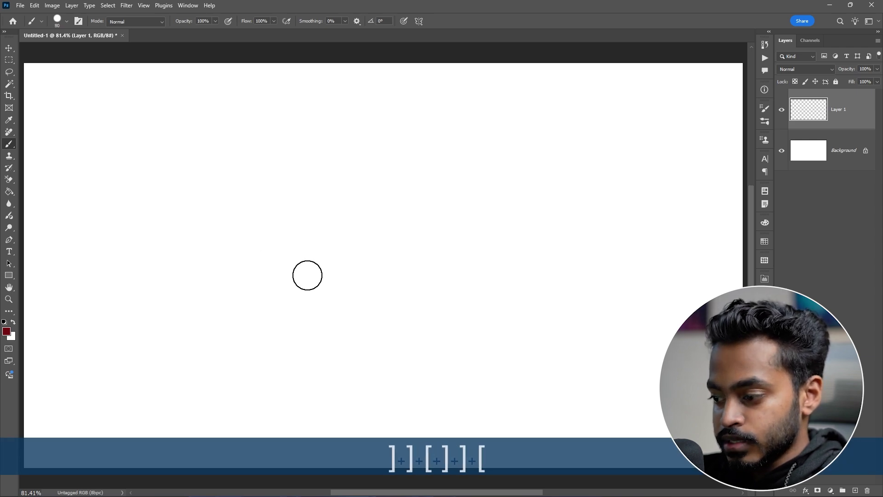
pyautogui.press(']')
# Step: Set the brush size to 55 px and paint a hard-edged, S-shaped dark red stroke on Layer 1
pyautogui.rightClick(262, 164)
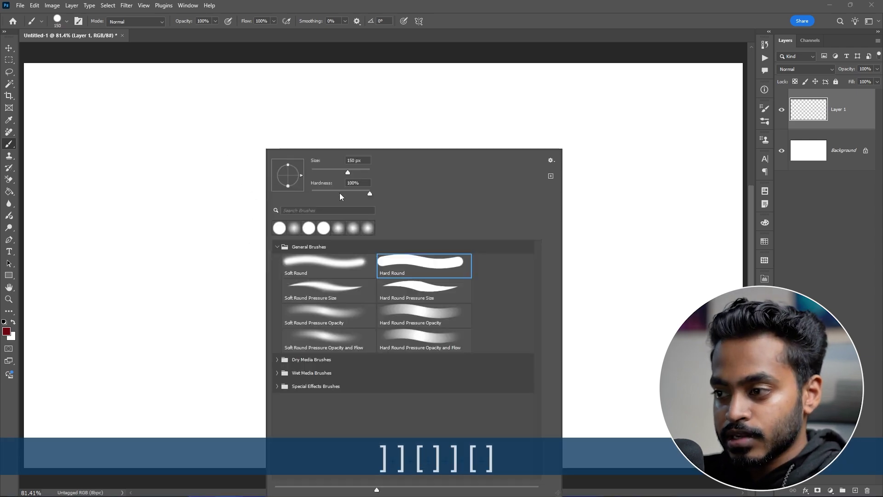
pyautogui.moveTo(333, 172); pyautogui.dragTo(325, 174)
pyautogui.moveTo(214, 150); pyautogui.dragTo(301, 335)
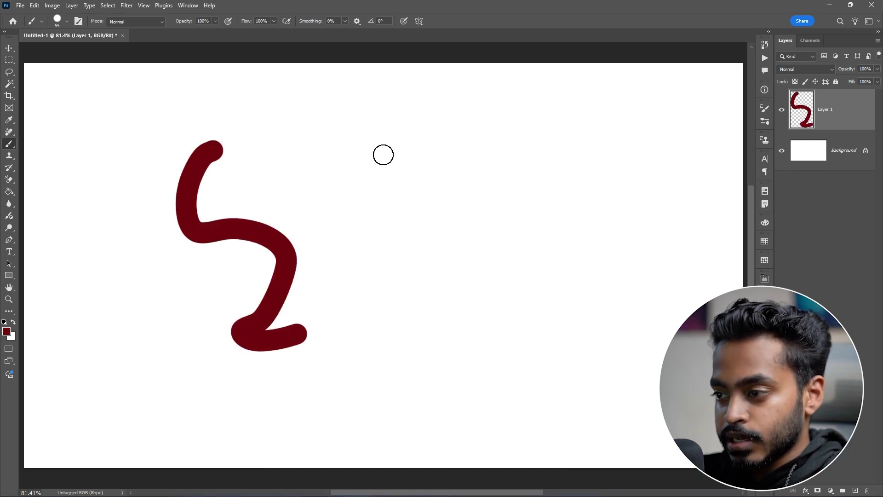
# Step: Set the brush hardness to 21% and paint a second curved stroke to the right of the first
pyautogui.rightClick(377, 149)
pyautogui.click(436, 193)
pyautogui.moveTo(328, 128)
pyautogui.mouseDown()
pyautogui.moveTo(351, 189)
pyautogui.moveTo(340, 289)
pyautogui.mouseUp()
# Step: Set the brush hardness to 41% and paint a third stroke beside the two existing ones
pyautogui.rightClick(464, 114)
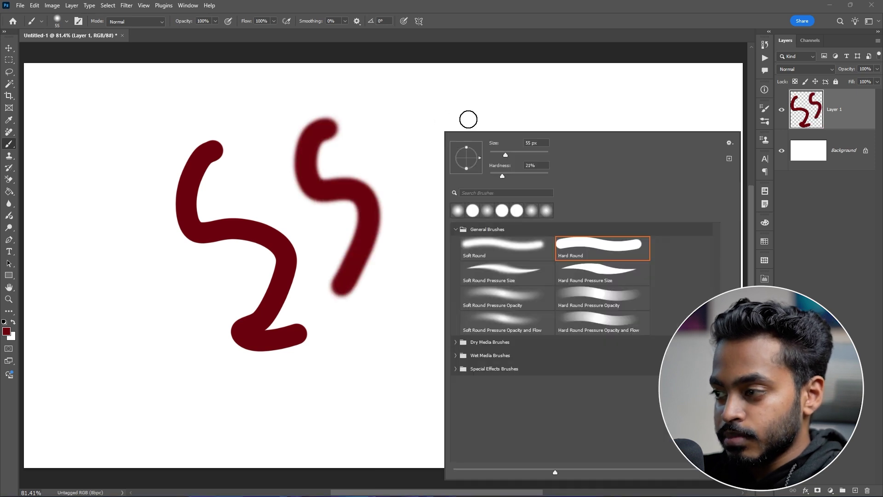
pyautogui.click(516, 177)
pyautogui.moveTo(516, 177); pyautogui.dragTo(515, 177)
pyautogui.moveTo(416, 120); pyautogui.dragTo(411, 276)
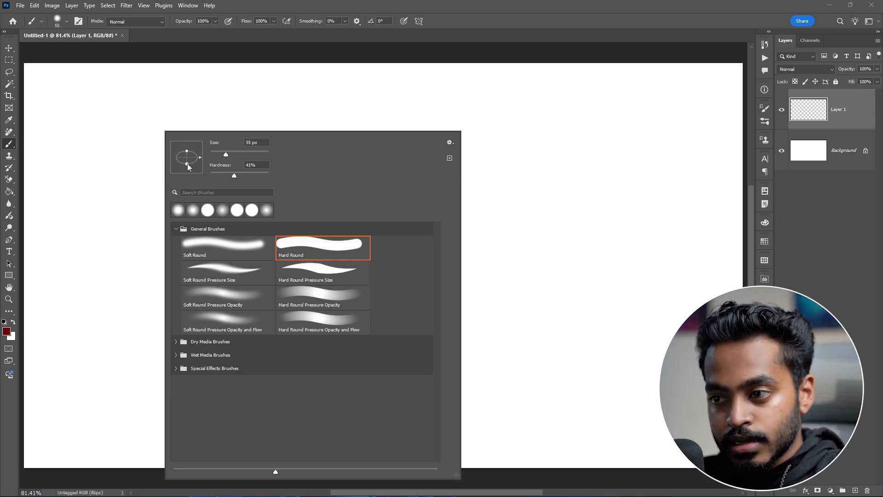
# Step: Adjust the shape of the brush tip by changing its roundness and angle
pyautogui.moveTo(188, 164); pyautogui.dragTo(201, 151)
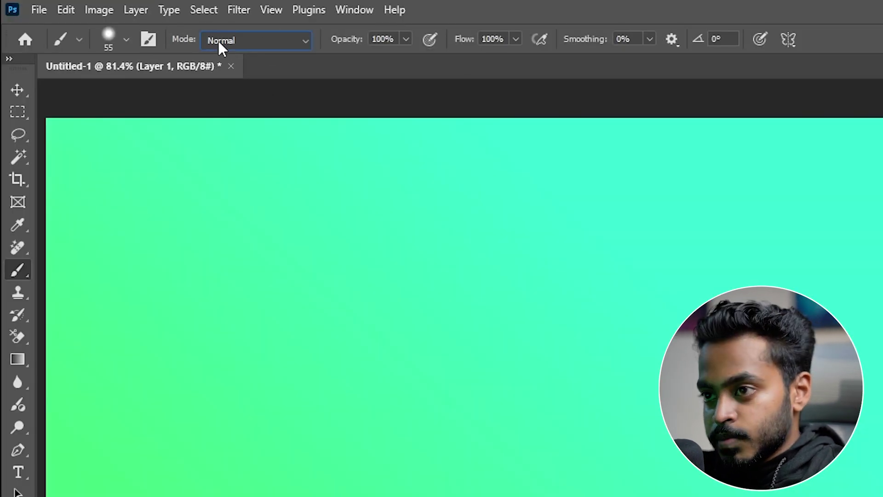
# Step: Examine the blending modes available for the brush and for Layer 1, leaving both set to Normal
pyautogui.click(219, 40)
pyautogui.click(244, 38)
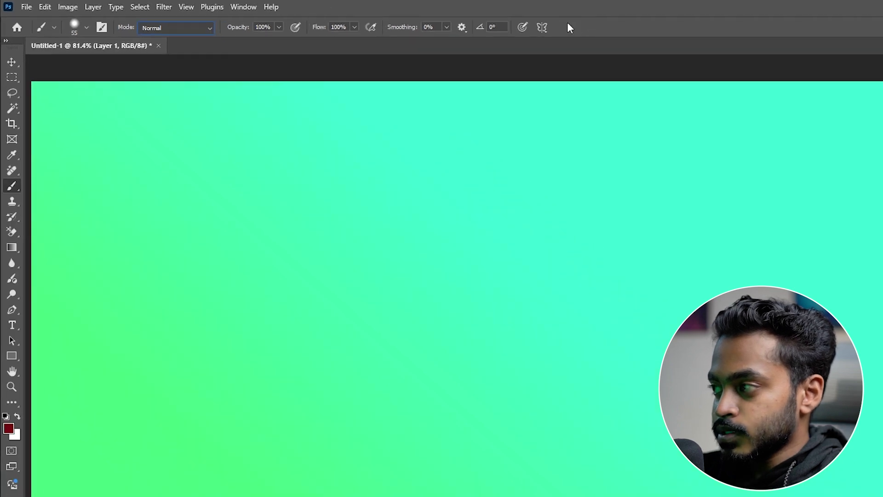
pyautogui.click(800, 70)
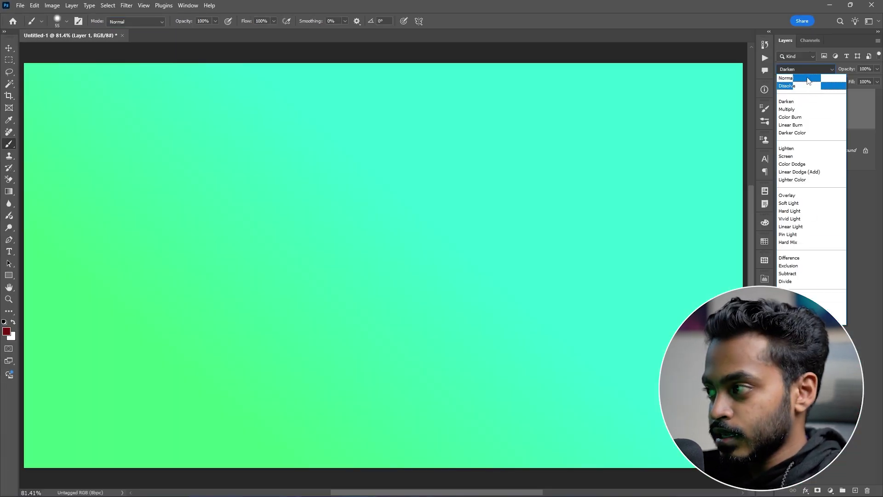
pyautogui.click(803, 78)
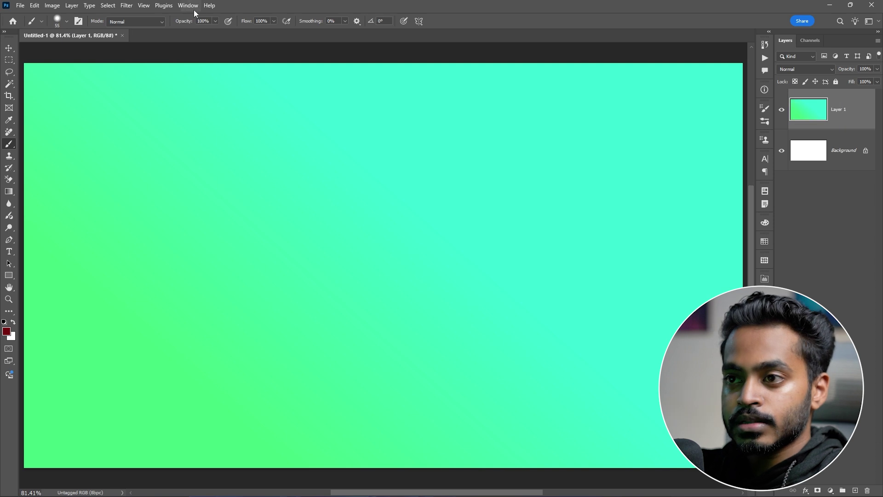
pyautogui.click(123, 23)
pyautogui.click(125, 23)
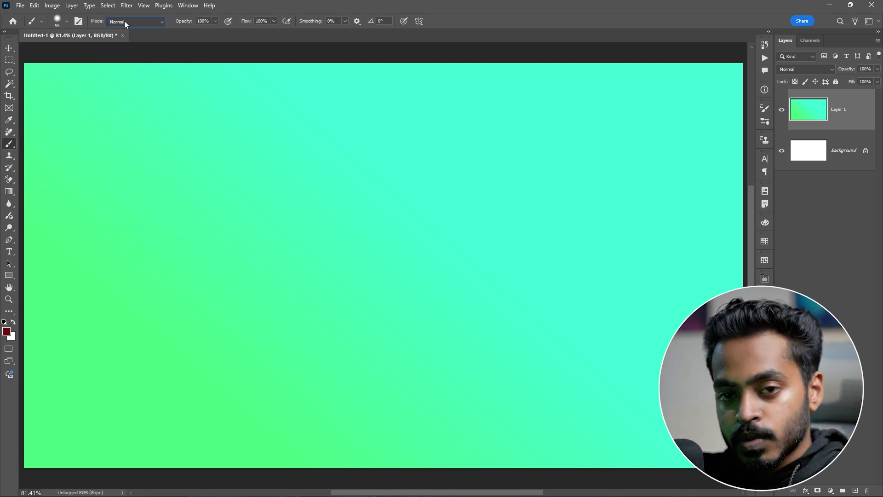
# Step: Set the brush blending mode to Screen and paint a curved stroke over the green gradient
pyautogui.click(122, 26)
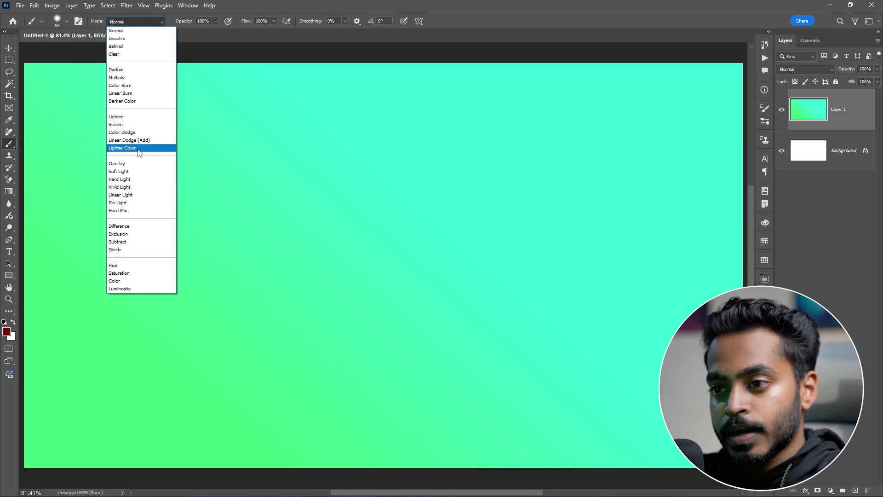
pyautogui.click(130, 122)
pyautogui.moveTo(257, 156); pyautogui.dragTo(304, 313)
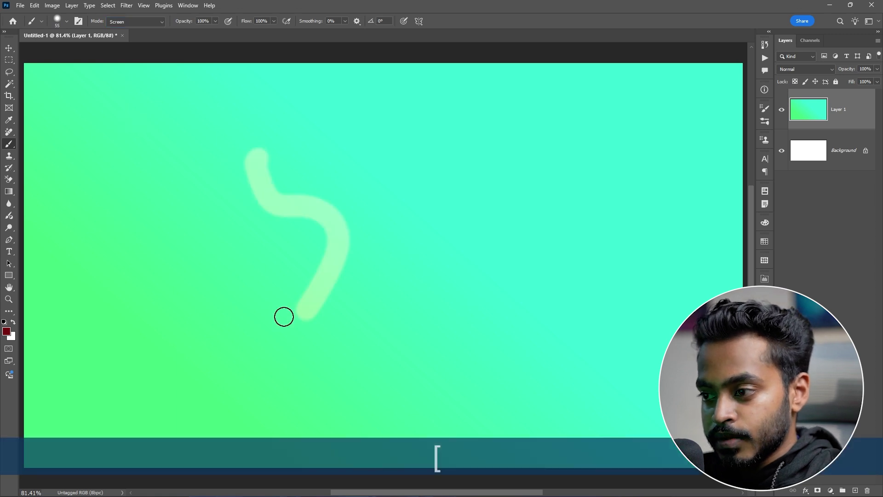
# Step: Set the brush blending mode to Darken and paint a curved stroke near the middle of the gradient
pyautogui.click(141, 25)
pyautogui.click(125, 67)
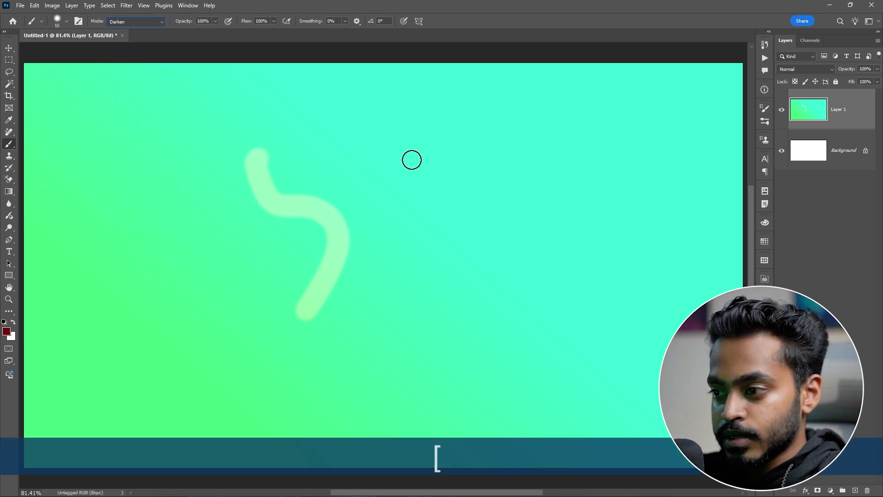
pyautogui.moveTo(411, 159); pyautogui.dragTo(439, 333)
# Step: Set the brush blending mode to Soft Light and paint a long curved stroke to the left of the others
pyautogui.click(113, 23)
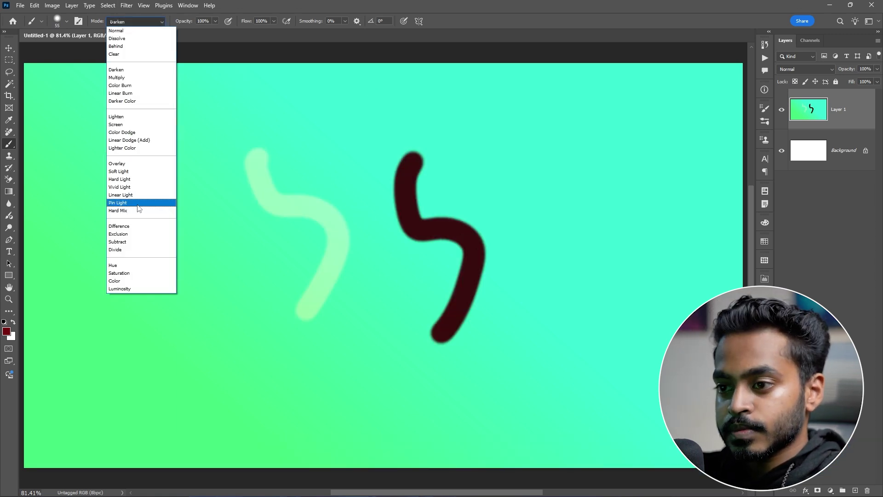
pyautogui.click(133, 174)
pyautogui.moveTo(163, 184); pyautogui.dragTo(244, 401)
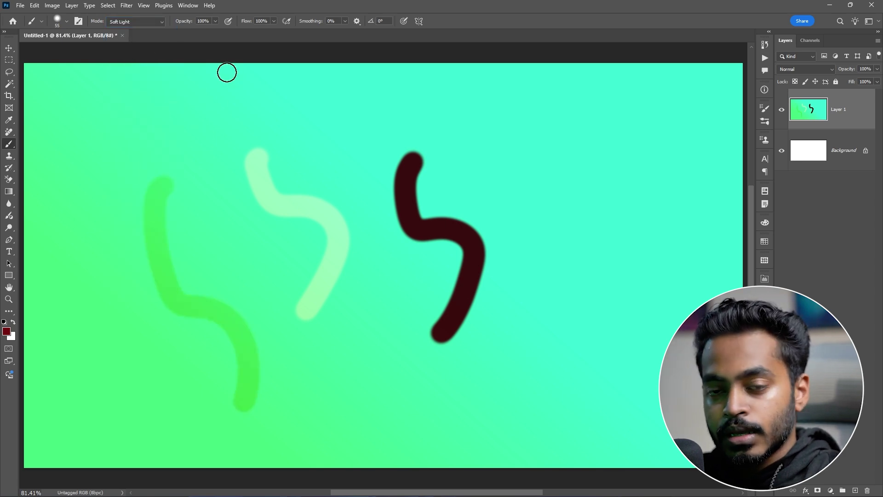
# Step: Undo the three blending-mode strokes and set the brush blending mode back to Normal
pyautogui.hotkey('ctrl', 'z')
pyautogui.hotkey('ctrl', 'z')
pyautogui.hotkey('ctrl', 'z')
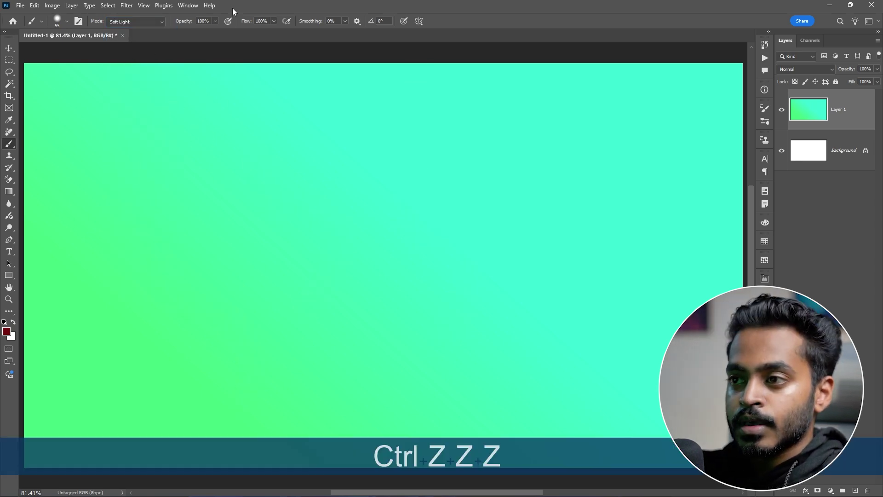
pyautogui.click(137, 22)
pyautogui.click(140, 29)
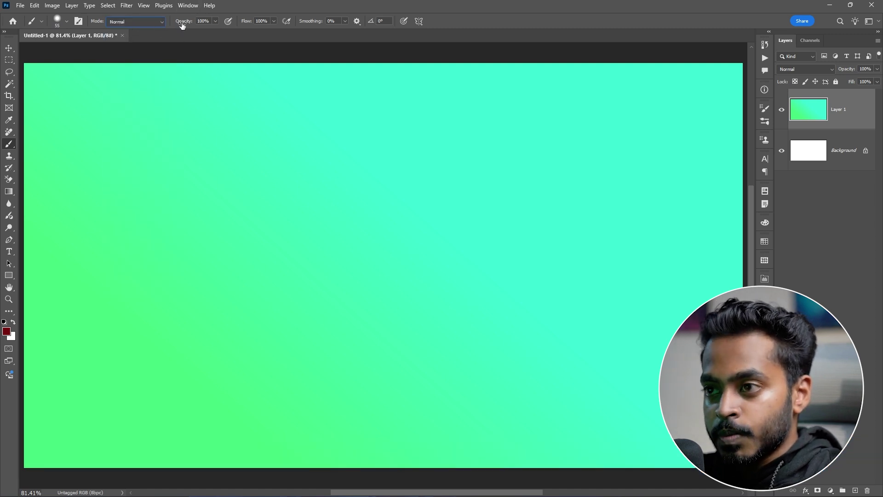
# Step: Paint one long, nearly vertical dark red stroke on the left part of the gradient
pyautogui.moveTo(157, 95)
pyautogui.mouseDown()
pyautogui.moveTo(154, 132)
pyautogui.moveTo(203, 370)
pyautogui.mouseUp()
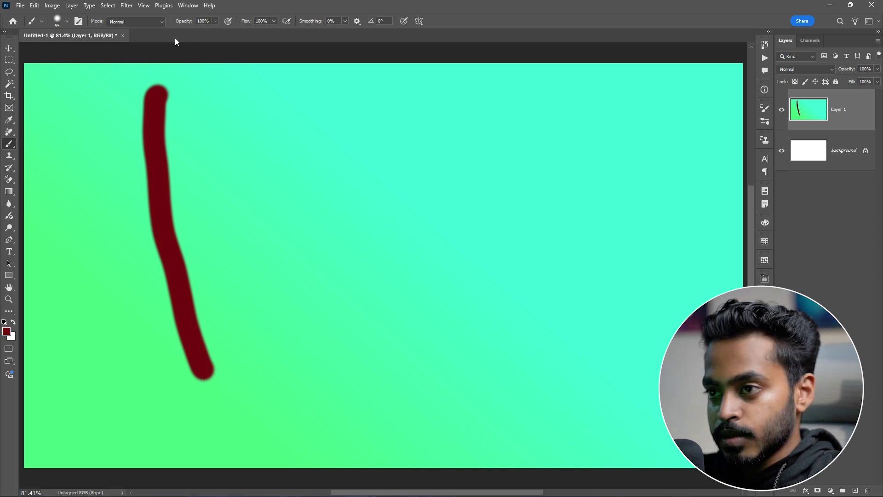
# Step: Set the brush opacity to 17% and paint a faint, nearly vertical stroke beside the dark red one
pyautogui.moveTo(181, 24)
pyautogui.mouseDown()
pyautogui.moveTo(163, 22)
pyautogui.moveTo(185, 25)
pyautogui.mouseUp()
pyautogui.moveTo(218, 85)
pyautogui.mouseDown()
pyautogui.moveTo(234, 234)
pyautogui.moveTo(272, 391)
pyautogui.mouseUp()
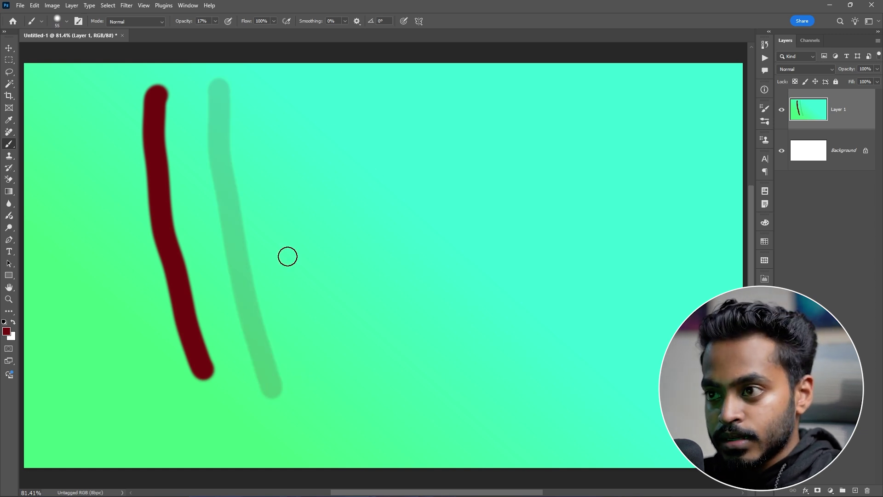
# Step: Undo both painted strokes and set the brush opacity back to 100%
pyautogui.hotkey('ctrl', 'z')
pyautogui.hotkey('ctrl', 'z')
pyautogui.moveTo(185, 25); pyautogui.dragTo(303, 22)
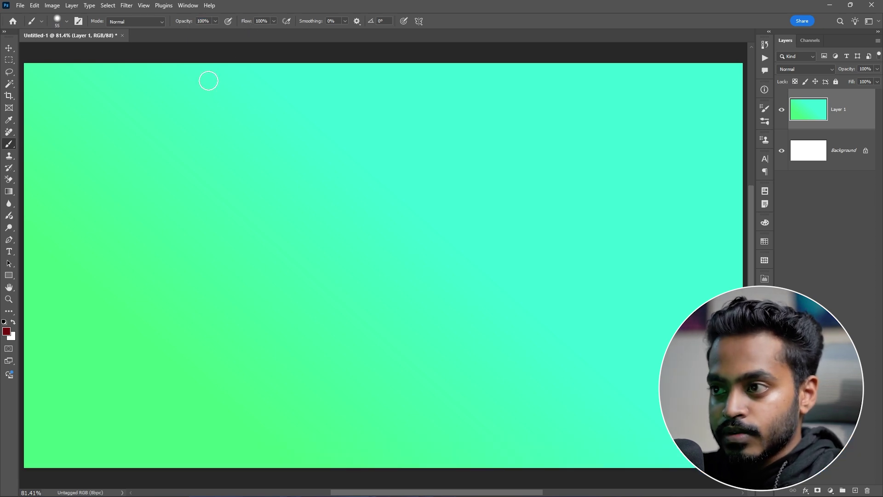
# Step: Paint a diagonal dark red stroke on the left part of the gradient, and a stroke beside it with the brush flow set to 30%
pyautogui.moveTo(220, 102); pyautogui.dragTo(123, 345)
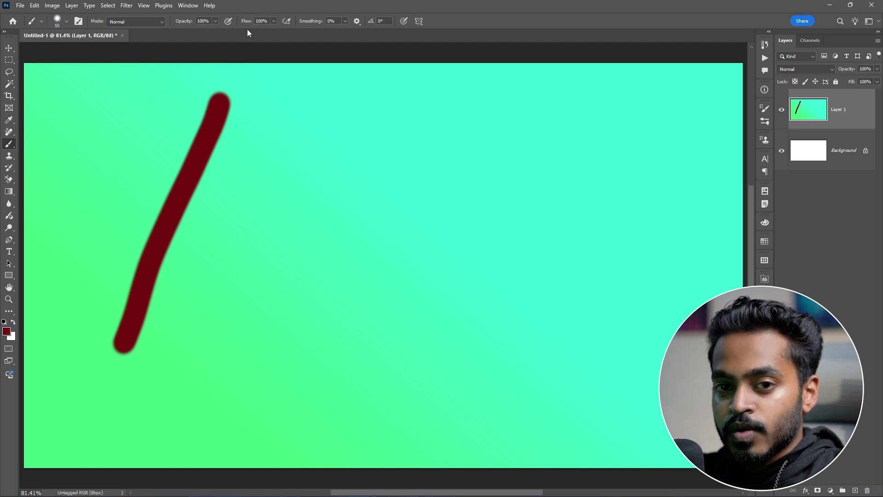
pyautogui.moveTo(243, 23); pyautogui.dragTo(246, 26)
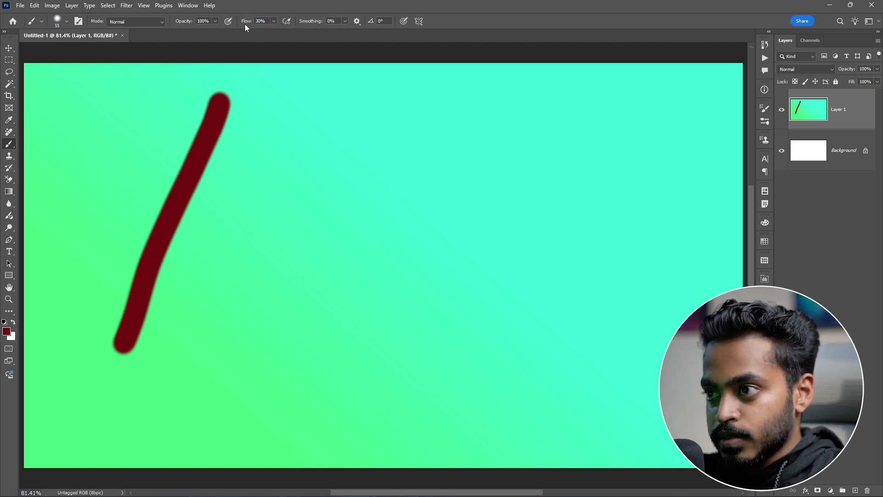
pyautogui.moveTo(222, 352); pyautogui.dragTo(223, 345)
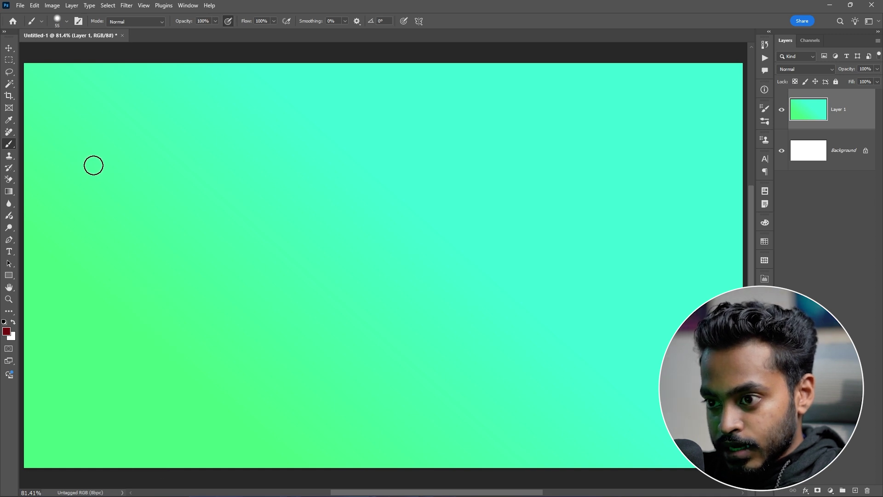
# Step: Paint two long strokes across the gradient with pressure-controlled opacity and undo both
pyautogui.moveTo(96, 164)
pyautogui.mouseDown()
pyautogui.moveTo(363, 157)
pyautogui.moveTo(525, 129)
pyautogui.moveTo(638, 123)
pyautogui.mouseUp()
pyautogui.moveTo(131, 299)
pyautogui.mouseDown()
pyautogui.moveTo(275, 274)
pyautogui.moveTo(462, 222)
pyautogui.moveTo(606, 200)
pyautogui.moveTo(682, 169)
pyautogui.moveTo(731, 117)
pyautogui.mouseUp()
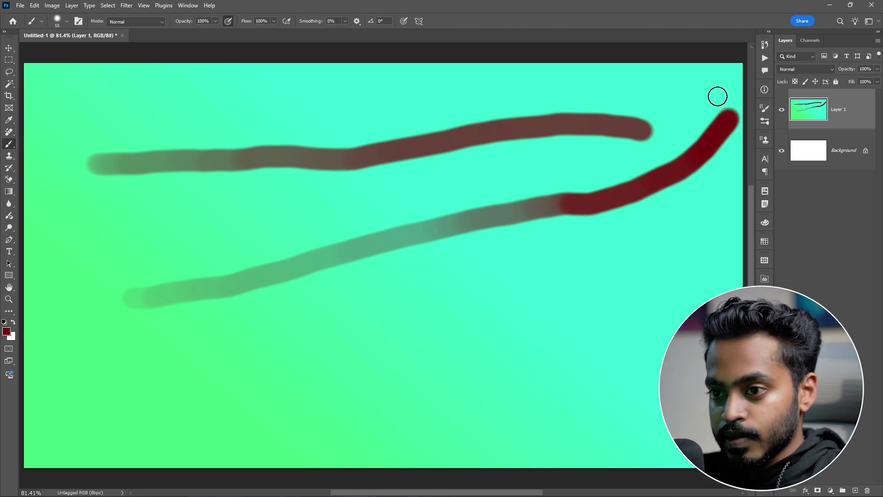
pyautogui.hotkey('ctrl', 'z')
pyautogui.hotkey('ctrl', 'z')
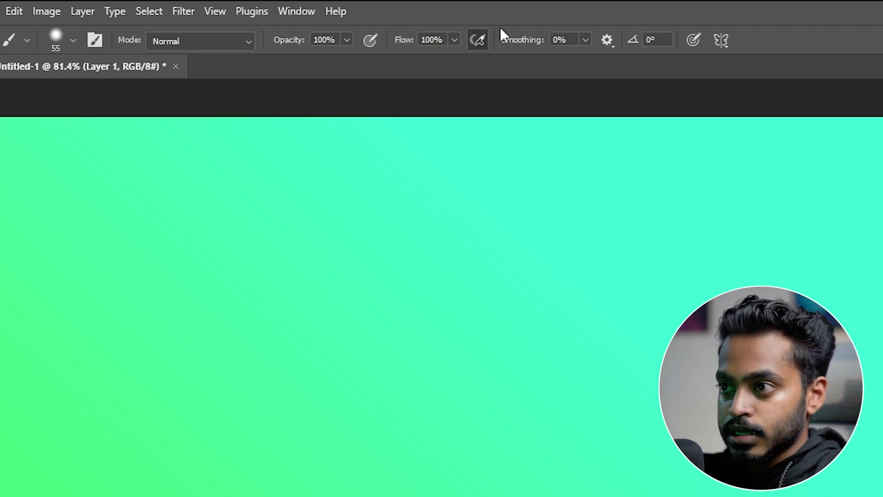
# Step: Build up faint red dabs on the gradient using airbrush effects, a 1% flow and a brush size of 90
pyautogui.moveTo(401, 46)
pyautogui.mouseDown()
pyautogui.moveTo(375, 44)
pyautogui.moveTo(414, 47)
pyautogui.moveTo(405, 46)
pyautogui.mouseUp()
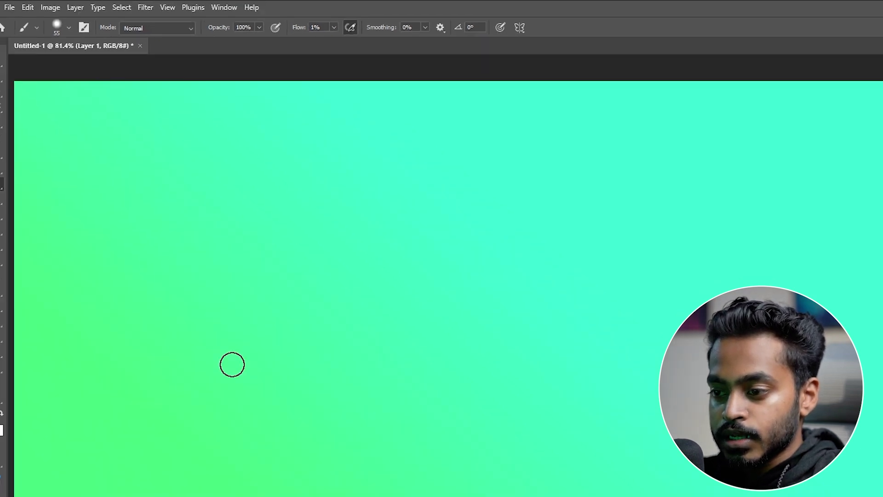
pyautogui.press(']')
pyautogui.press(']')
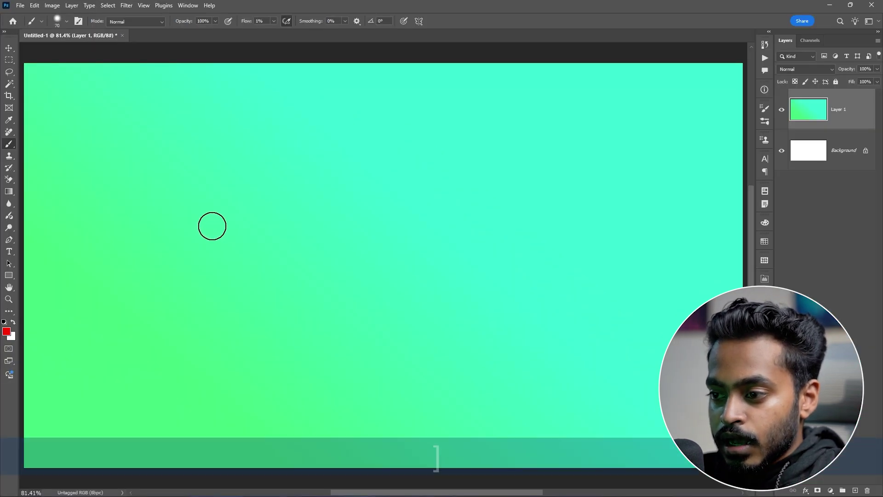
pyautogui.press(']')
pyautogui.press(']')
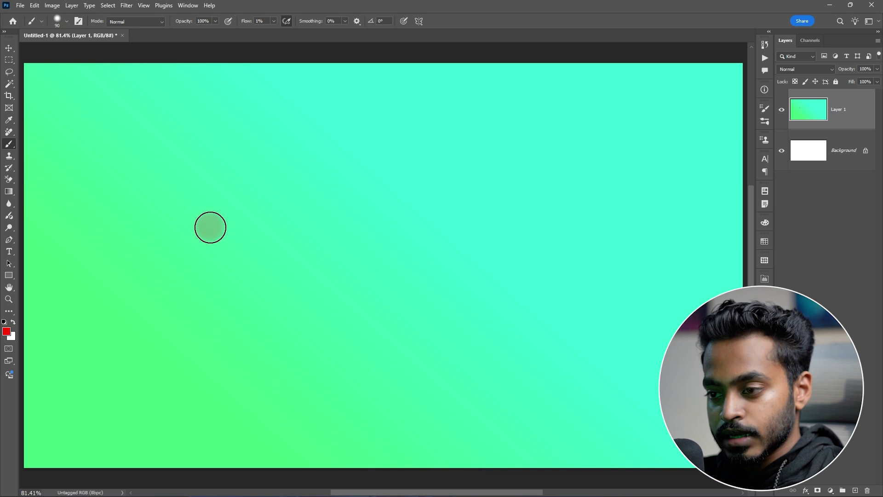
pyautogui.click(278, 190)
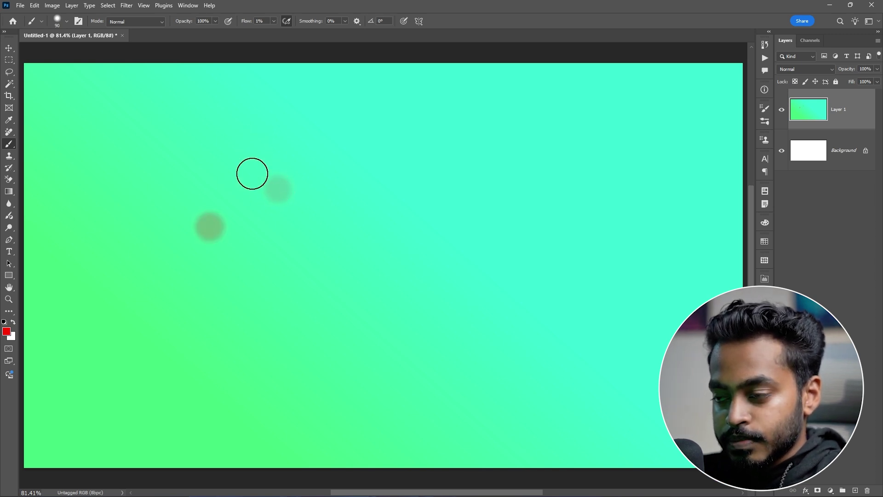
pyautogui.click(268, 262)
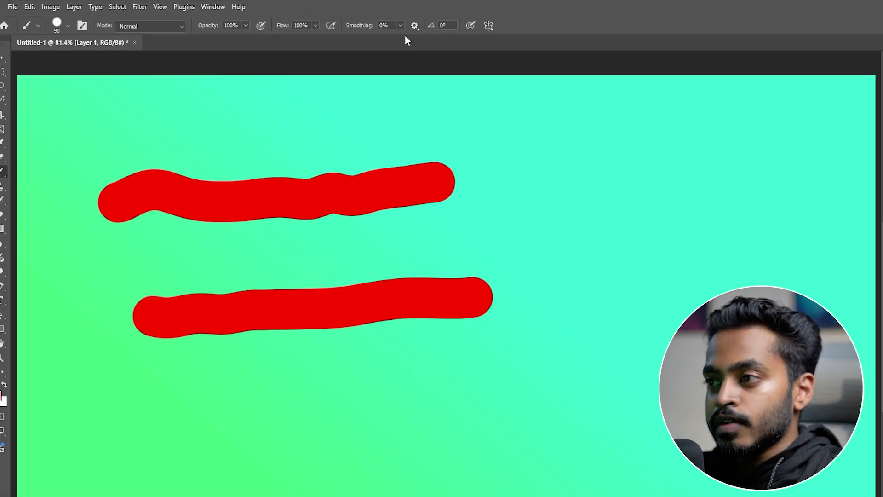
# Step: Undo the uneven red strokes and paint two long rising red strokes instead, finishing with the brush smoothing set to 0%
pyautogui.hotkey('ctrl', 'z')
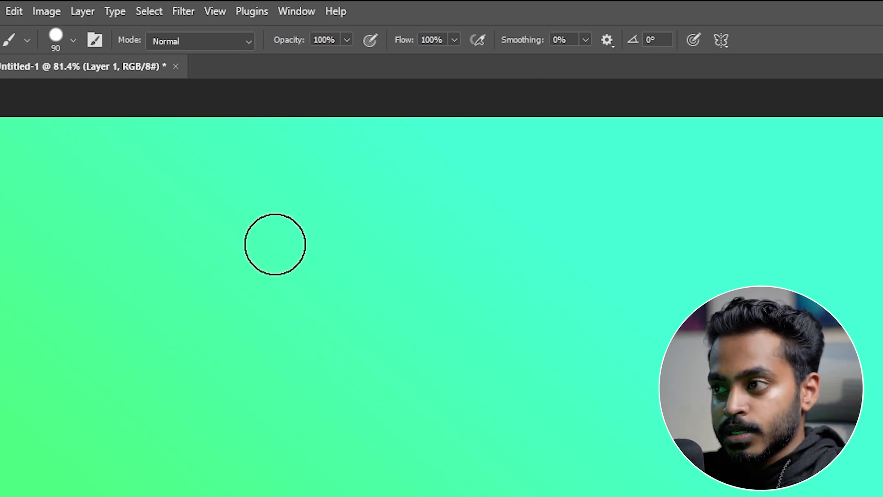
pyautogui.moveTo(162, 343); pyautogui.dragTo(459, 291)
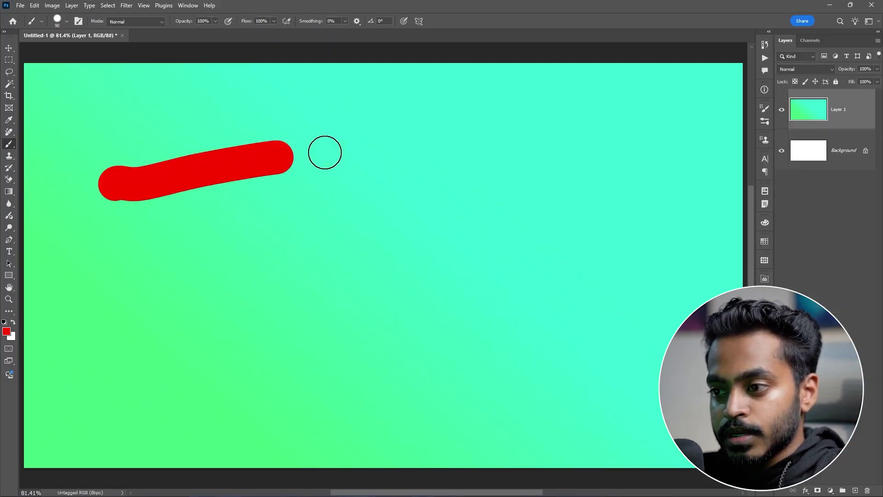
pyautogui.moveTo(325, 152); pyautogui.dragTo(502, 138)
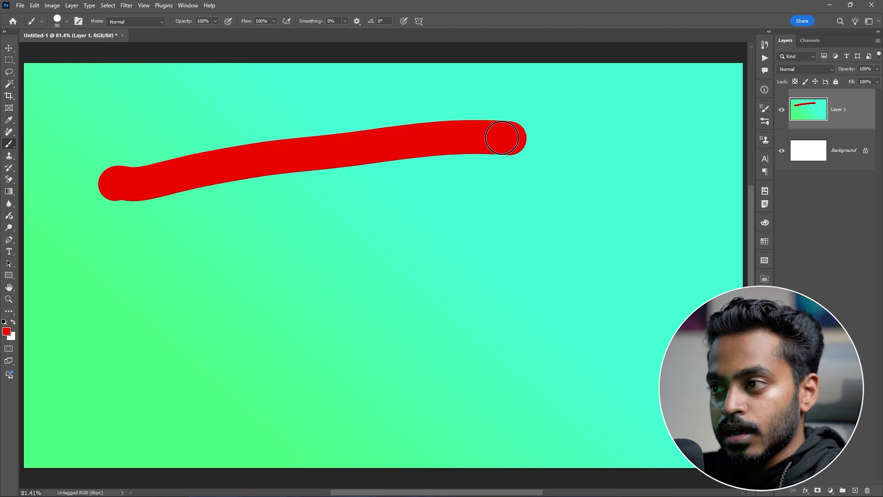
pyautogui.moveTo(159, 256); pyautogui.dragTo(511, 196)
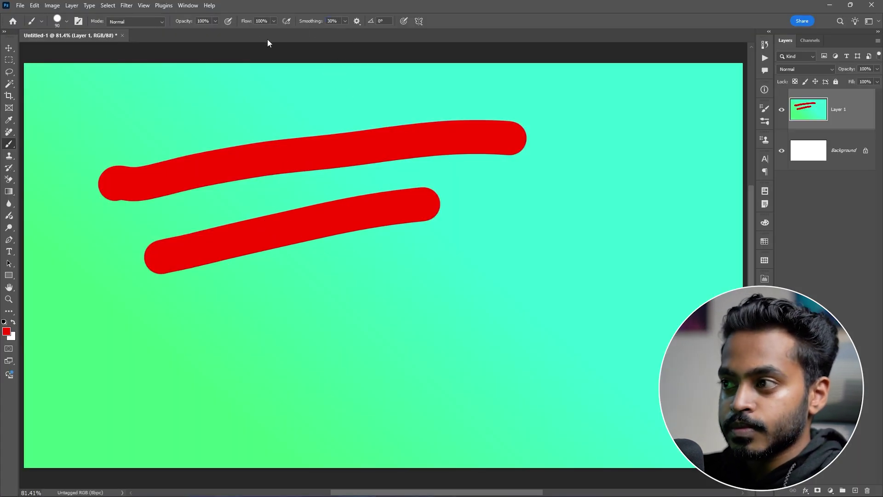
pyautogui.moveTo(311, 22); pyautogui.dragTo(273, 50)
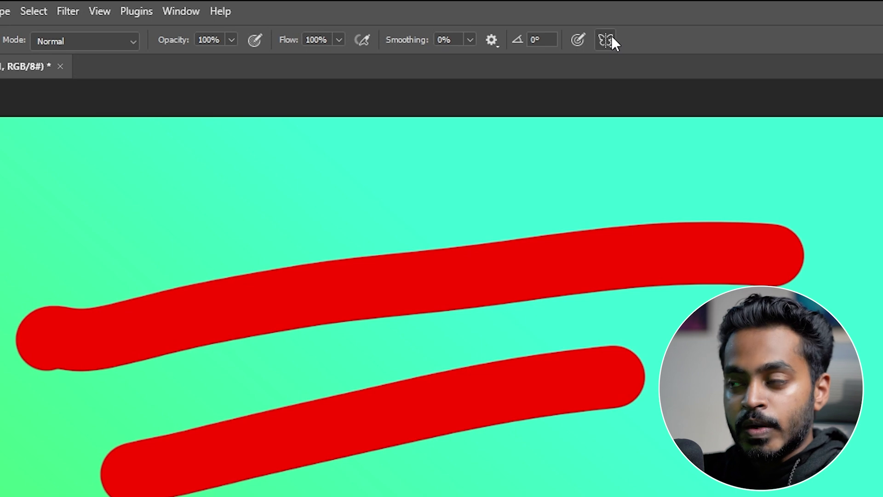
# Step: Turn on vertical paint symmetry and accept its axis at the center of the canvas
pyautogui.click(606, 39)
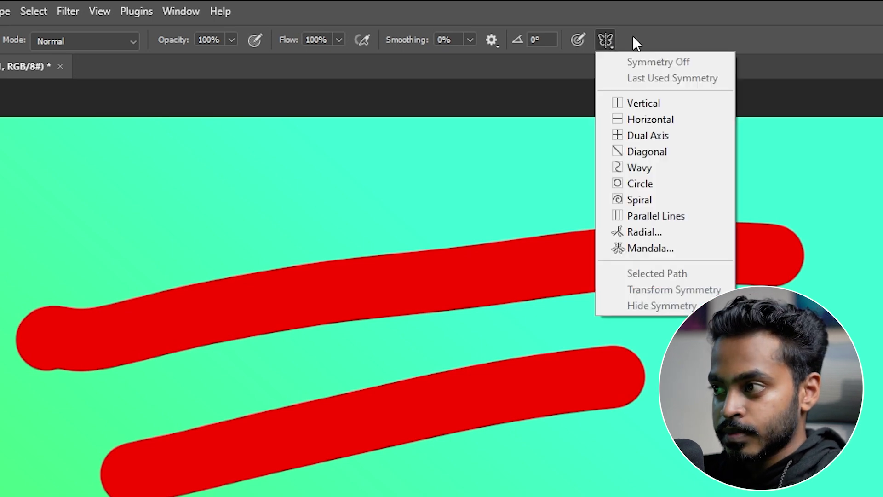
pyautogui.click(642, 102)
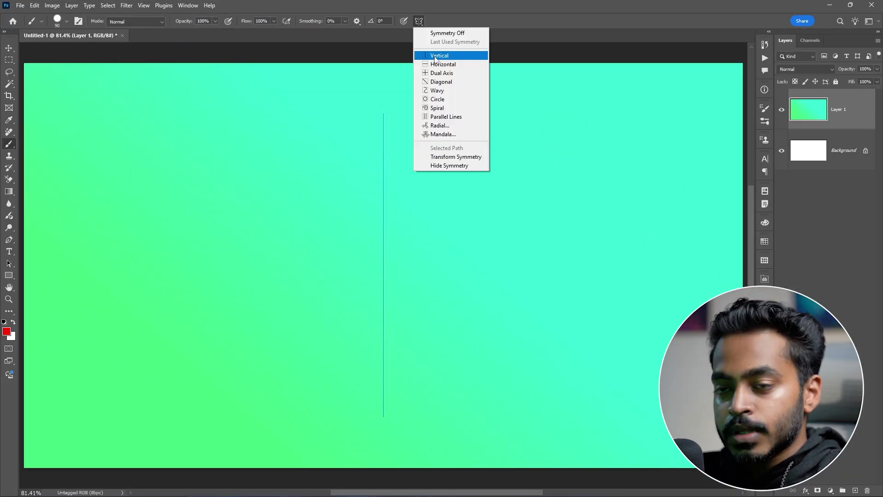
pyautogui.click(433, 56)
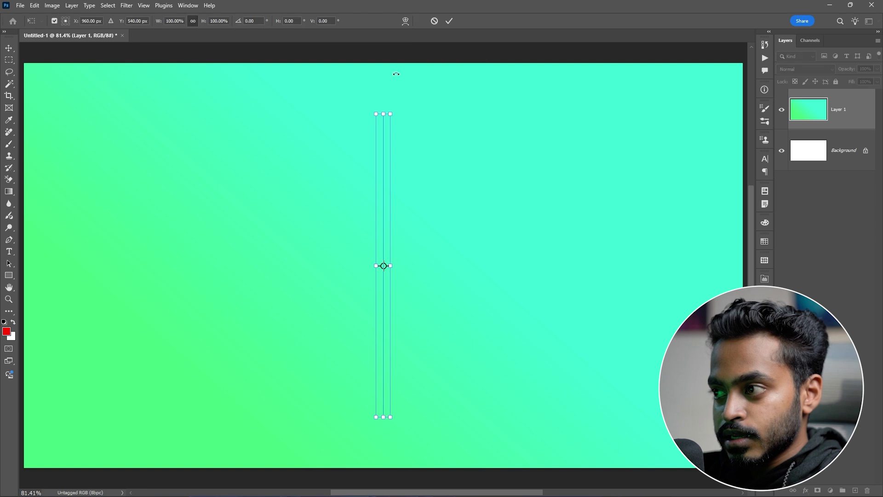
pyautogui.click(448, 22)
# Step: Reduce the brush size to 20 and paint a mirrored S-shaped red stroke in the upper left part of the canvas
pyautogui.press('[')
pyautogui.press('[')
pyautogui.press('[')
pyautogui.press('[')
pyautogui.press('[')
pyautogui.press('[')
pyautogui.press('[')
pyautogui.moveTo(225, 140)
pyautogui.mouseDown()
pyautogui.moveTo(218, 173)
pyautogui.moveTo(241, 209)
pyautogui.moveTo(212, 227)
pyautogui.mouseUp()
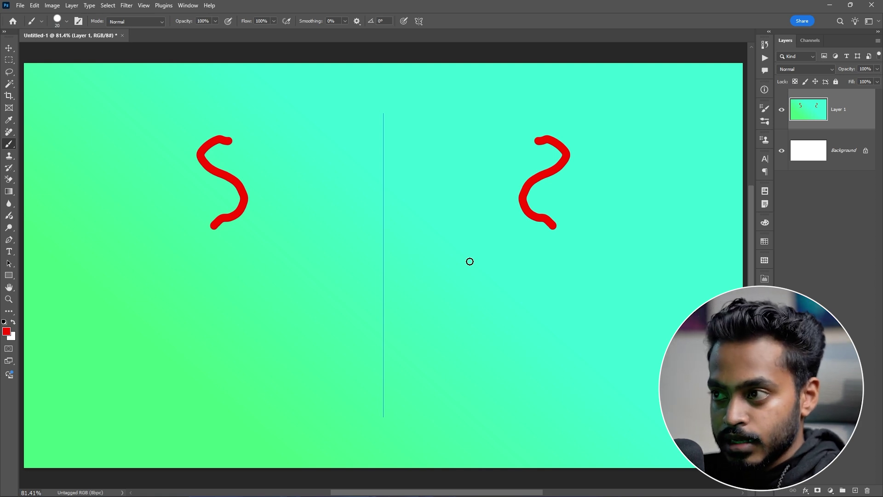
# Step: Paint another mirrored S-curve nearer the symmetry axis and a thinner hooked stroke below it with the brush size reduced to 8
pyautogui.moveTo(280, 178)
pyautogui.mouseDown()
pyautogui.moveTo(295, 245)
pyautogui.moveTo(258, 311)
pyautogui.mouseUp()
pyautogui.press('[')
pyautogui.press('[')
pyautogui.press('[')
# Step: Switch the paint symmetry to Horizontal with its centered axis and paint a mirrored stroke below the axis
pyautogui.click(418, 23)
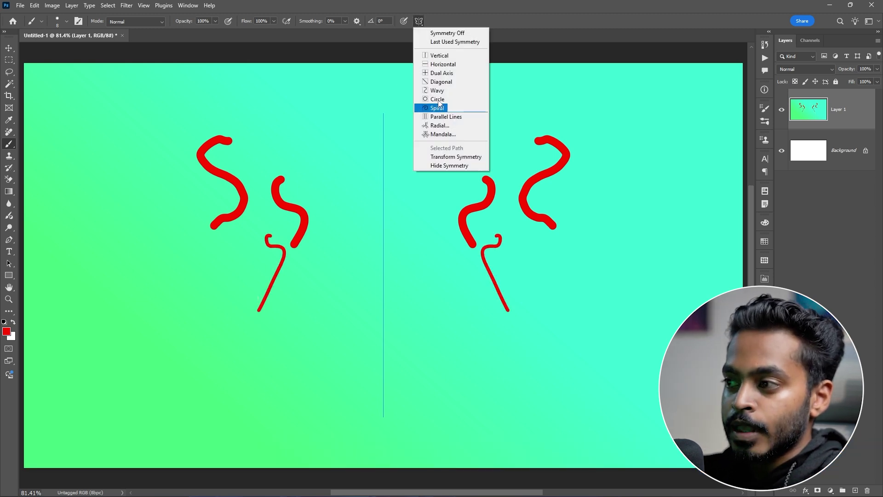
pyautogui.click(458, 69)
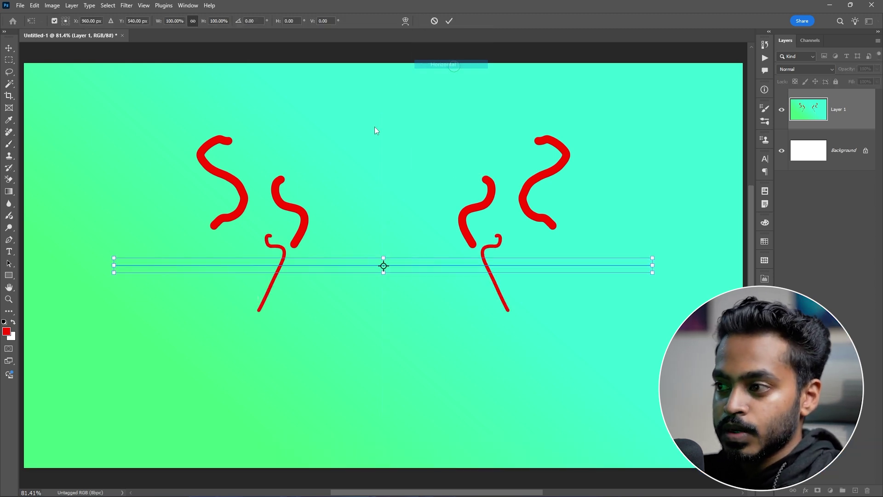
pyautogui.press('Return')
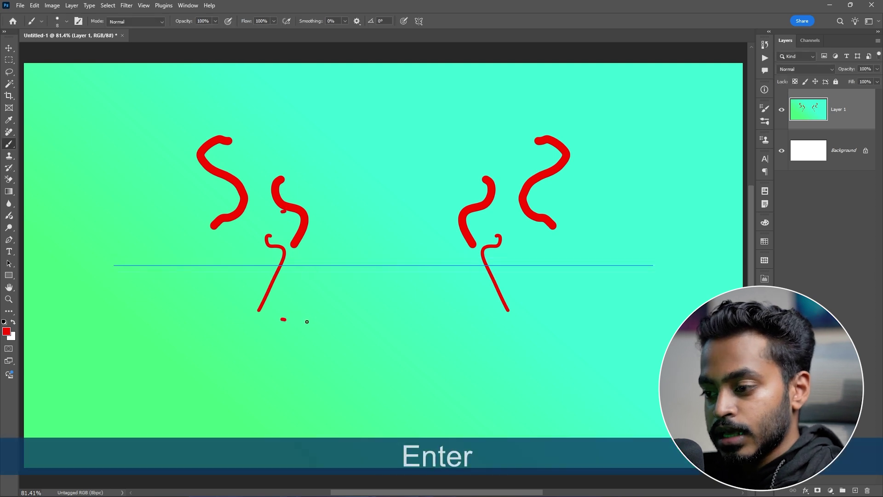
pyautogui.moveTo(281, 319); pyautogui.dragTo(456, 324)
# Step: Undo the painted strokes and the gradient layer back to the blank white background
pyautogui.hotkey('ctrl', 'z')
pyautogui.hotkey('ctrl', 'z')
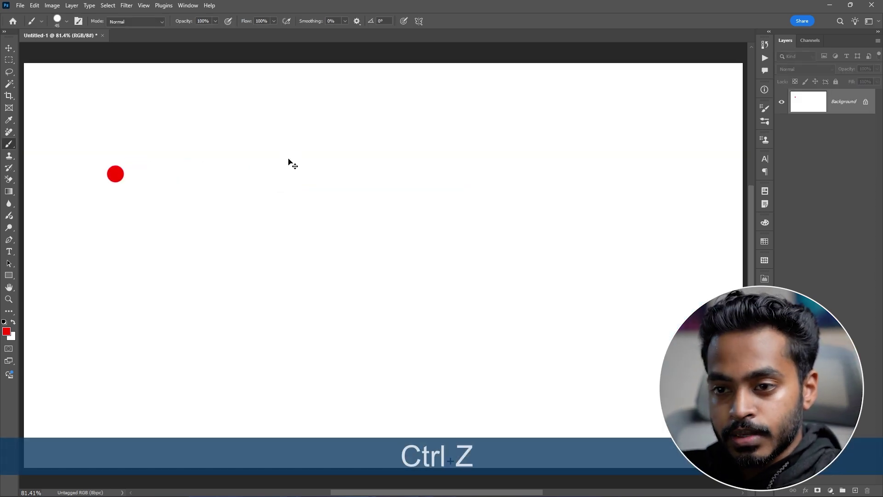
pyautogui.hotkey('ctrl', 'z')
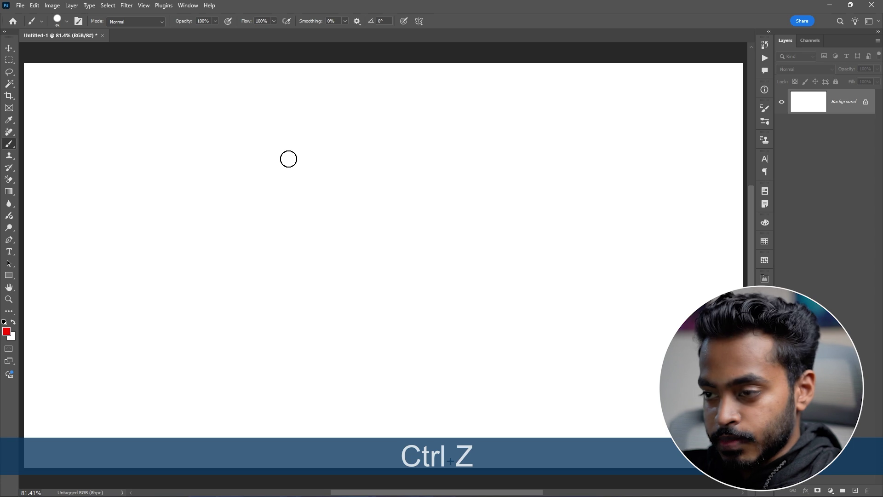
# Step: Paint two long freehand red strokes across the upper half and one straight line between two points below them
pyautogui.moveTo(151, 166)
pyautogui.mouseDown()
pyautogui.moveTo(412, 139)
pyautogui.moveTo(609, 136)
pyautogui.mouseUp()
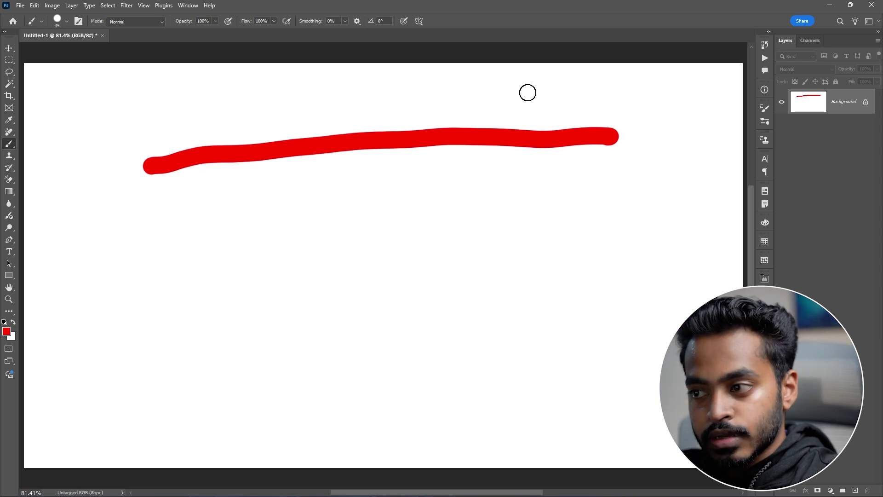
pyautogui.moveTo(155, 255)
pyautogui.mouseDown()
pyautogui.moveTo(338, 211)
pyautogui.moveTo(639, 185)
pyautogui.mouseUp()
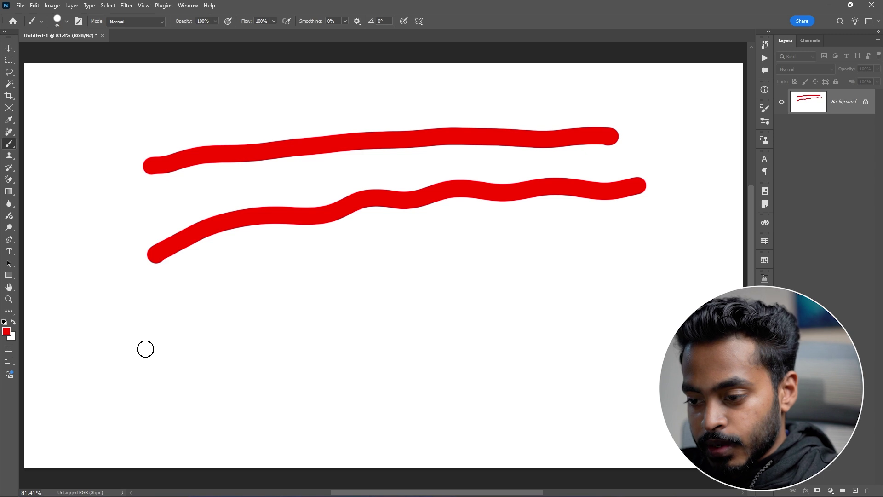
pyautogui.click(123, 322)
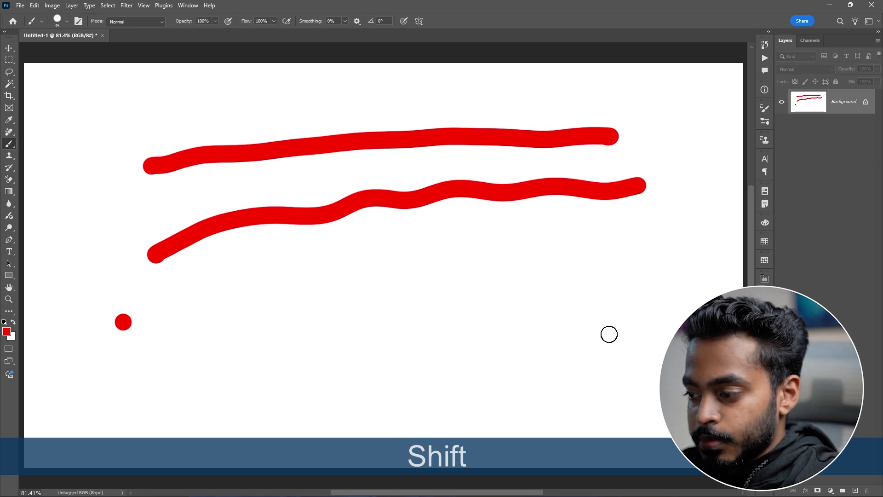
pyautogui.keyDown('shift'); pyautogui.click(614, 330); pyautogui.keyUp('shift')
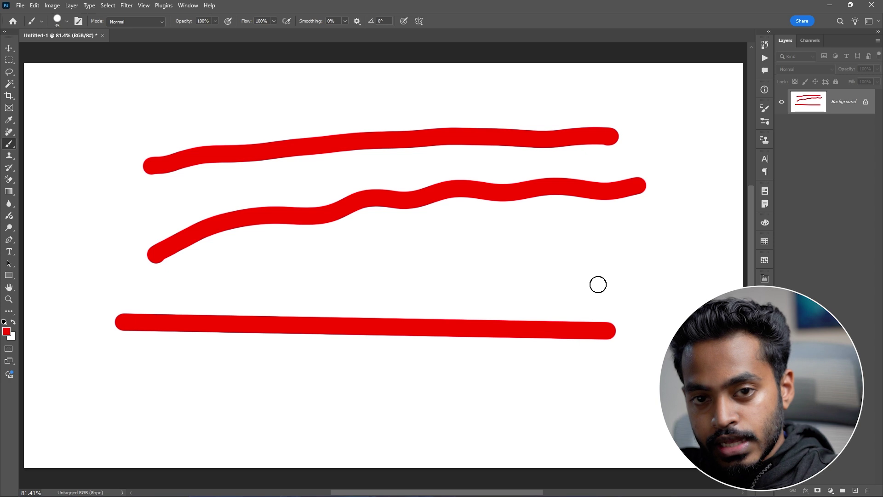
# Step: Paint a chain of connected straight red segments around the canvas edges, enclosing the existing strokes and returning to the lower-left starting point
pyautogui.click(82, 391)
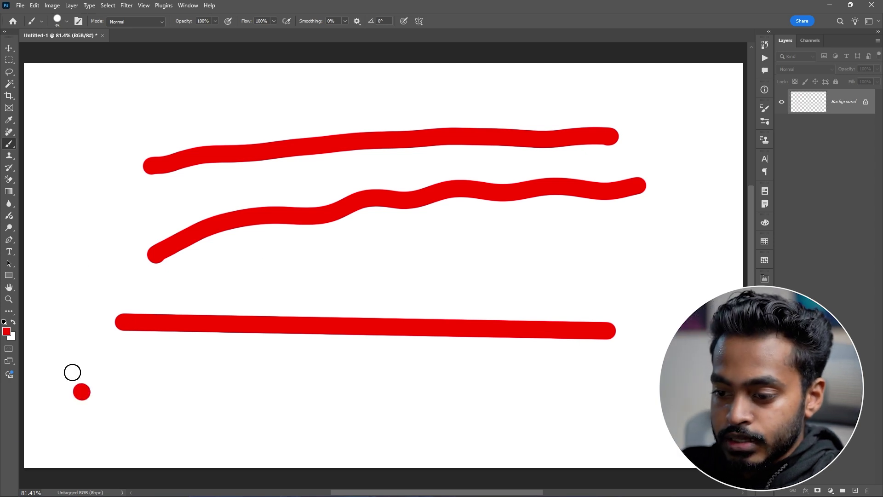
pyautogui.keyDown('shift'); pyautogui.click(88, 103); pyautogui.keyUp('shift')
pyautogui.keyDown('shift'); pyautogui.click(201, 84); pyautogui.keyUp('shift')
pyautogui.keyDown('shift'); pyautogui.click(391, 88); pyautogui.keyUp('shift')
pyautogui.keyDown('shift'); pyautogui.click(554, 95); pyautogui.keyUp('shift')
pyautogui.keyDown('shift'); pyautogui.click(686, 102); pyautogui.keyUp('shift')
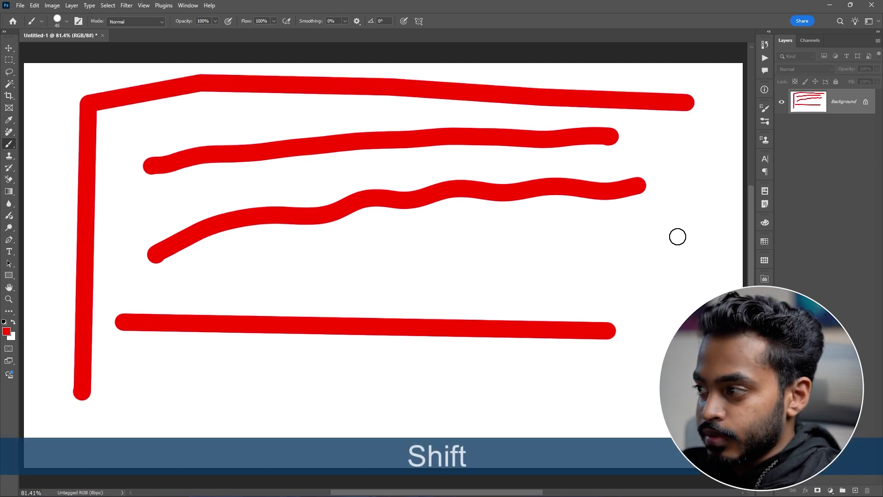
pyautogui.keyDown('shift'); pyautogui.click(679, 245); pyautogui.keyUp('shift')
pyautogui.keyDown('shift'); pyautogui.click(692, 391); pyautogui.keyUp('shift')
pyautogui.keyDown('shift'); pyautogui.click(623, 409); pyautogui.keyUp('shift')
pyautogui.keyDown('shift'); pyautogui.click(421, 406); pyautogui.keyUp('shift')
pyautogui.keyDown('shift'); pyautogui.click(178, 358); pyautogui.keyUp('shift')
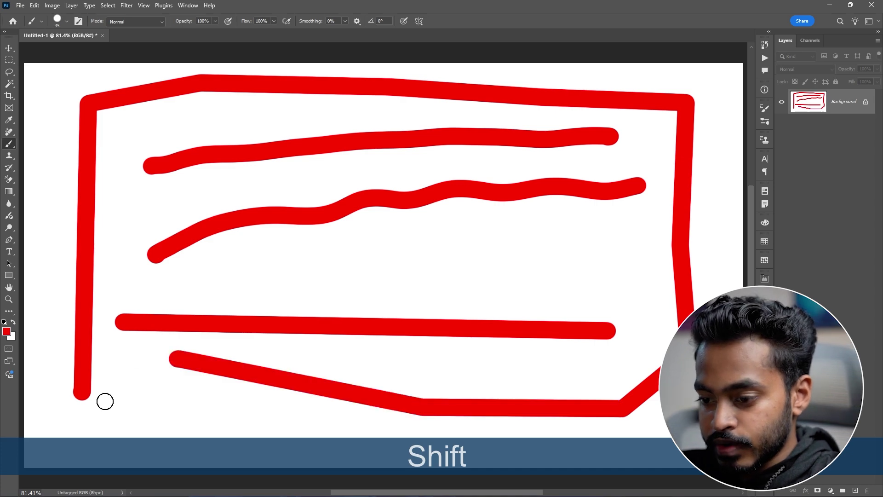
pyautogui.keyDown('shift'); pyautogui.click(83, 398); pyautogui.keyUp('shift')
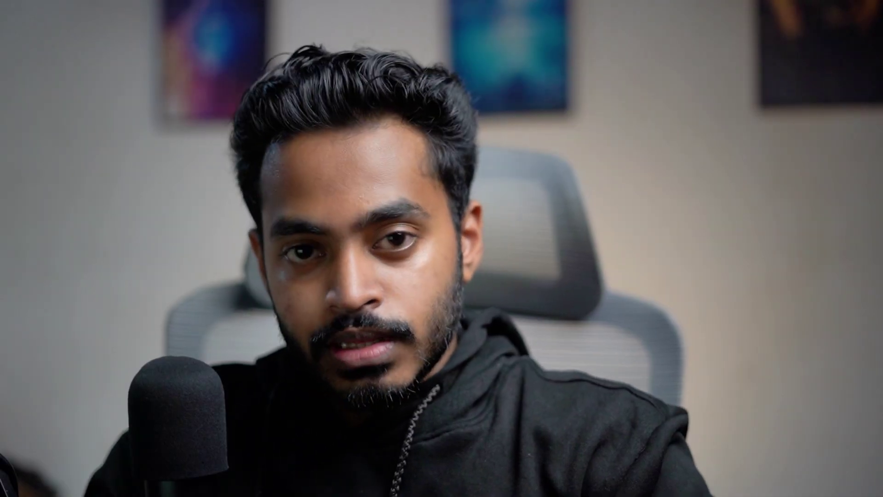